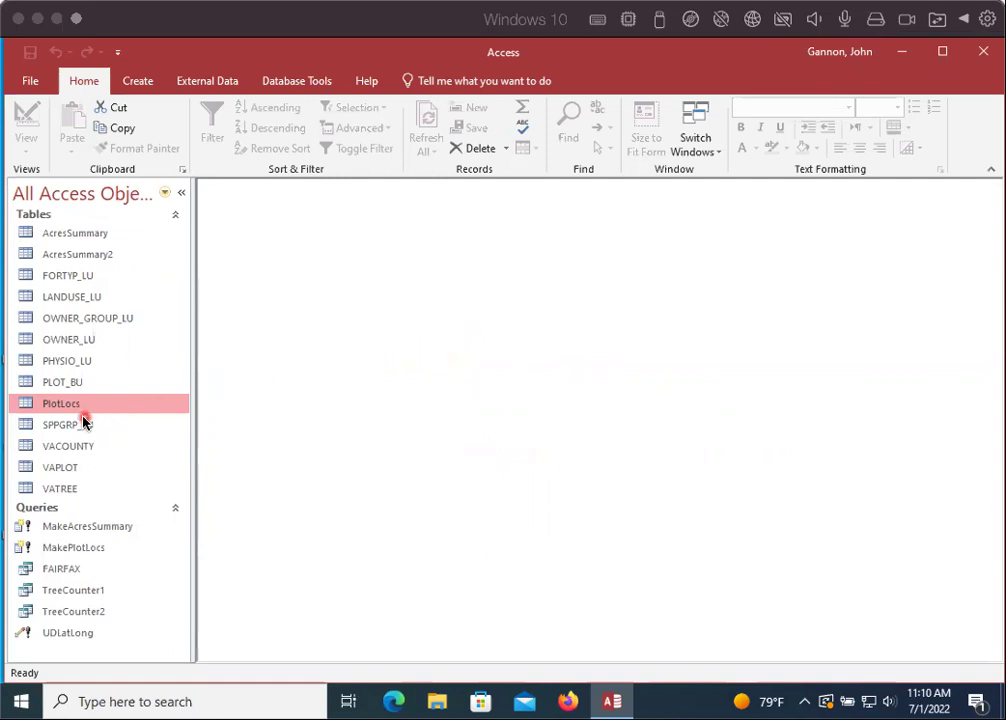
- Open the VAPLOT and VACOUNTY tables to look over their data, then close both
double_click(55, 468)
scroll(600, 376, right, 5)
scroll(600, 376, right, 4)
scroll(853, 276, right, 6)
scroll(786, 272, right, 10)
scroll(802, 278, left, 15)
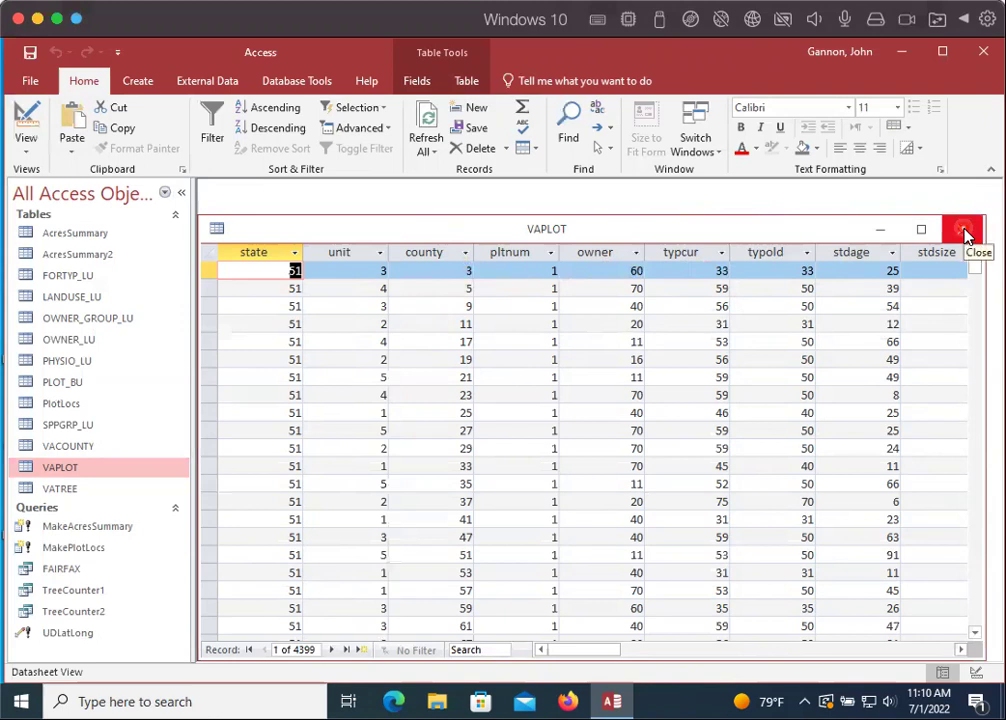
click(963, 231)
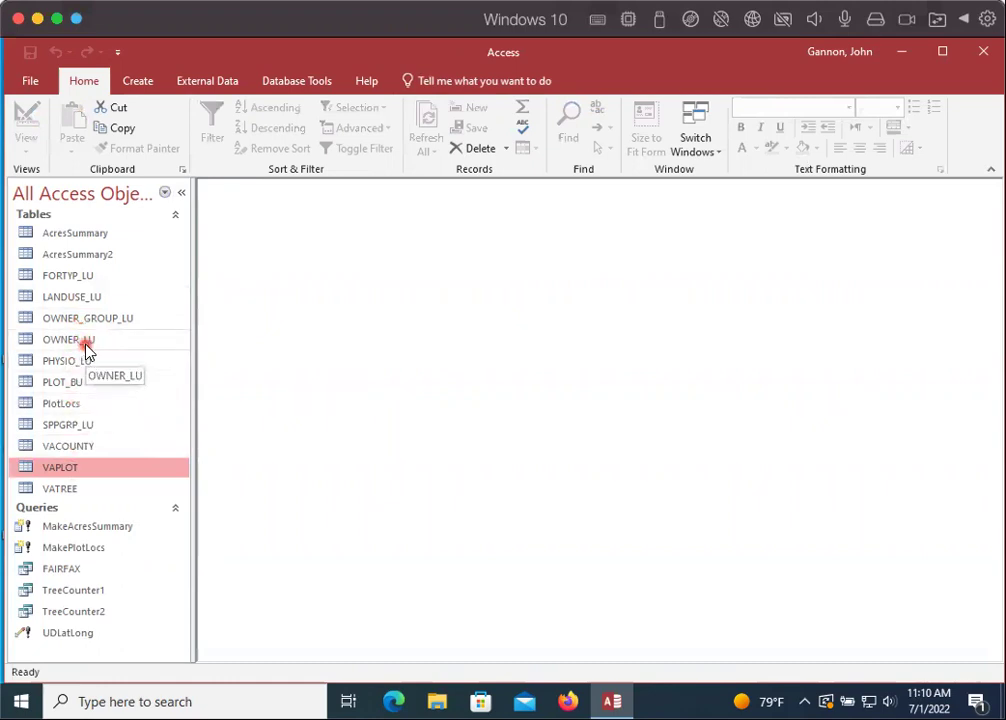
double_click(71, 449)
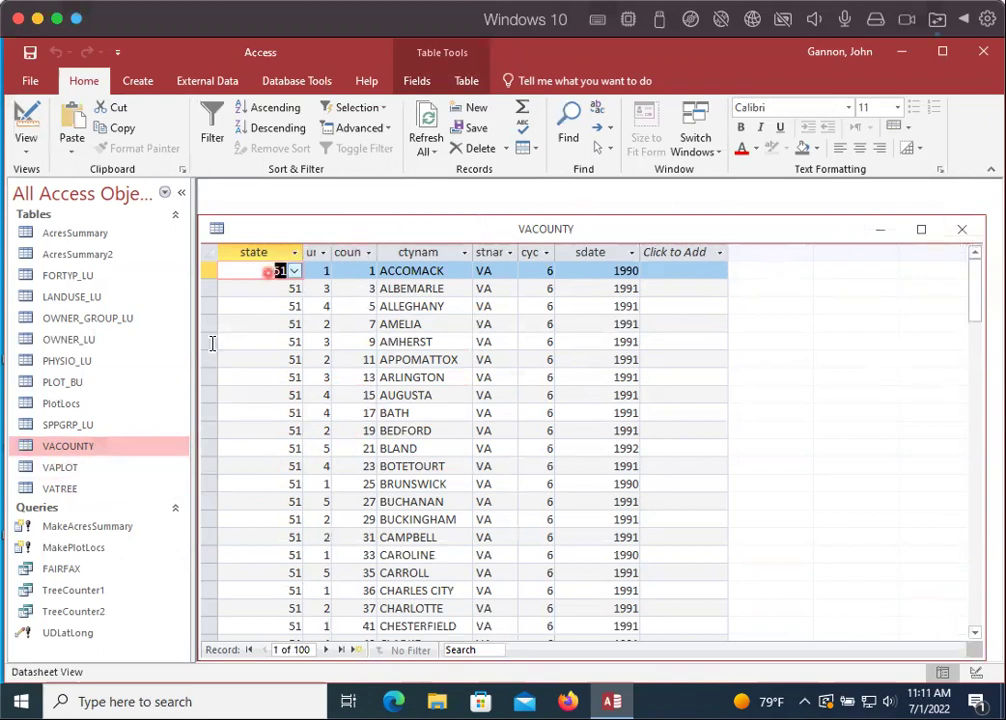
click(963, 230)
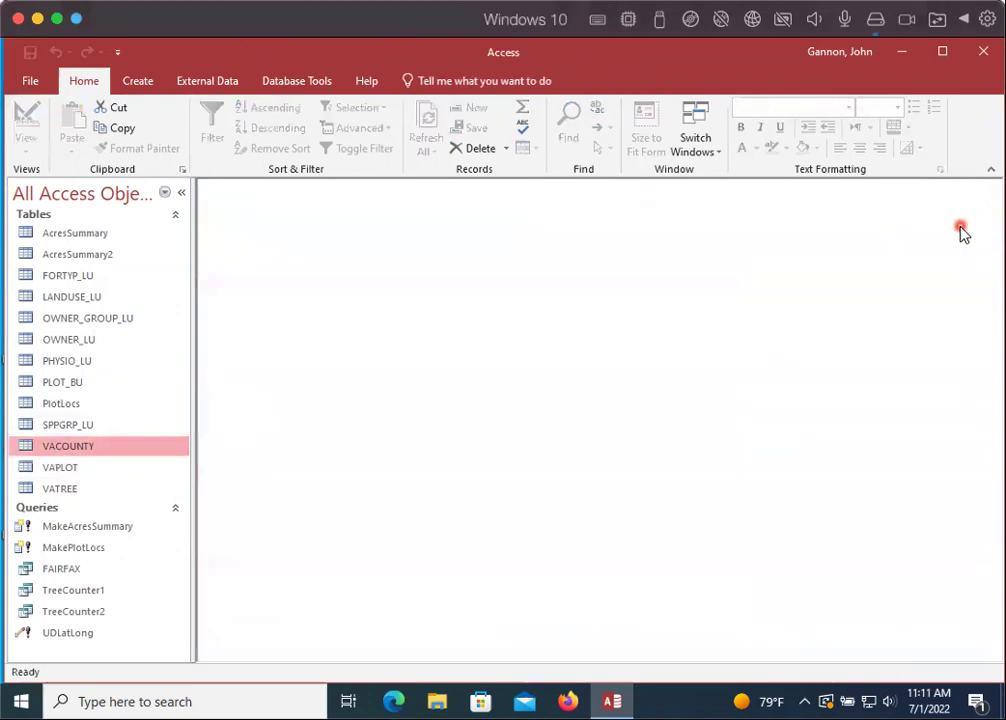
- Create a new query in Design view with the VAPLOT and OWNER_LU tables added
click(139, 82)
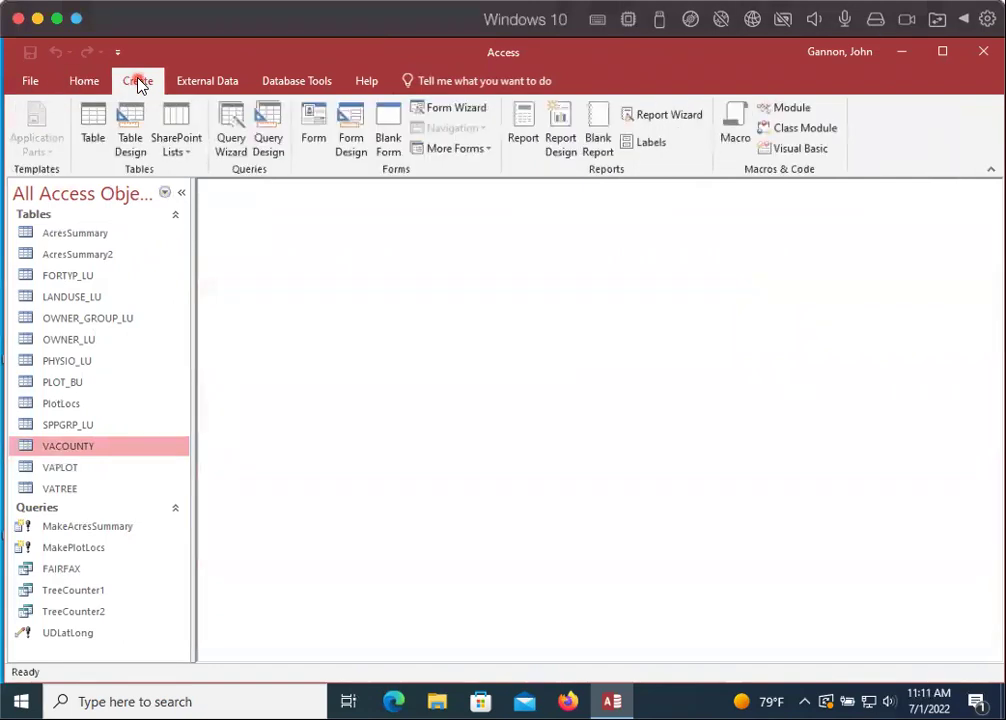
click(270, 135)
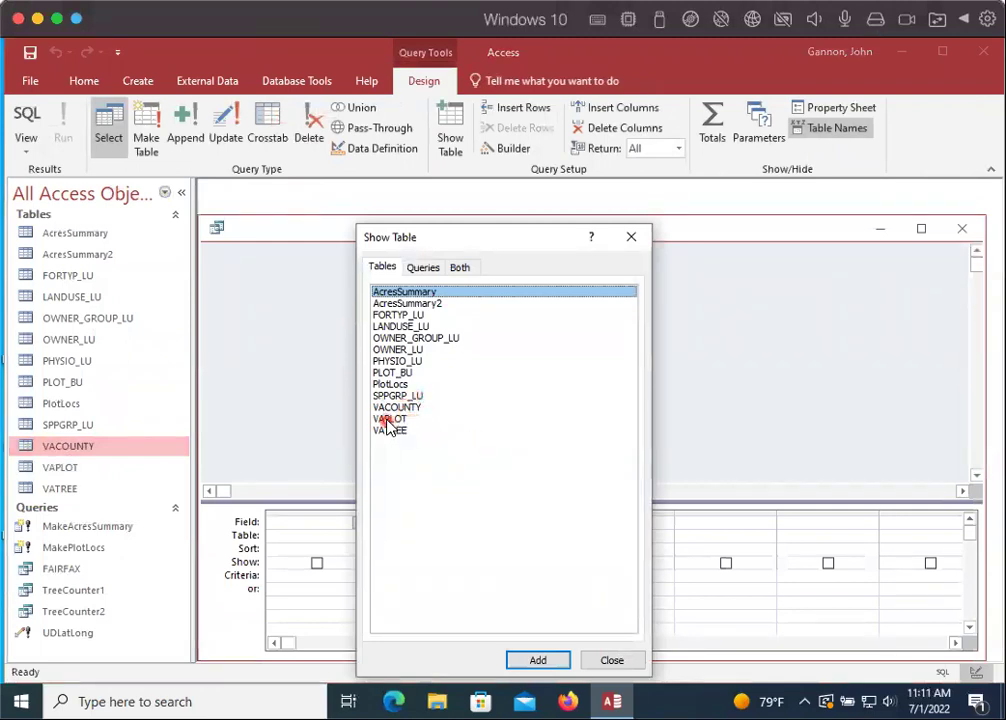
double_click(392, 420)
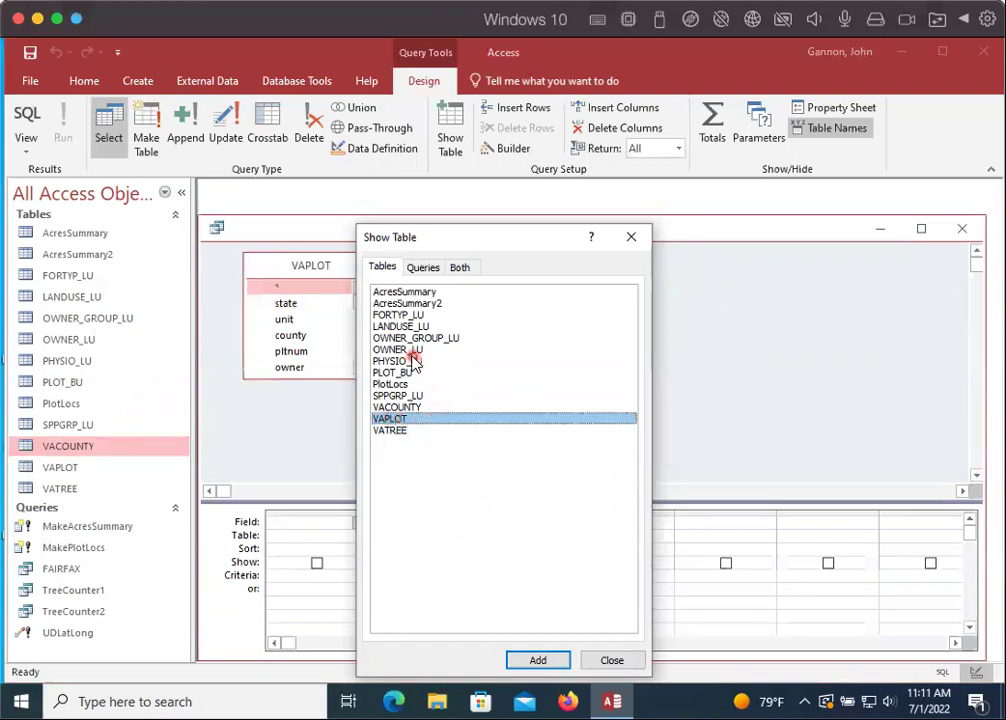
click(396, 350)
click(538, 660)
click(610, 659)
drag(478, 267, 508, 267)
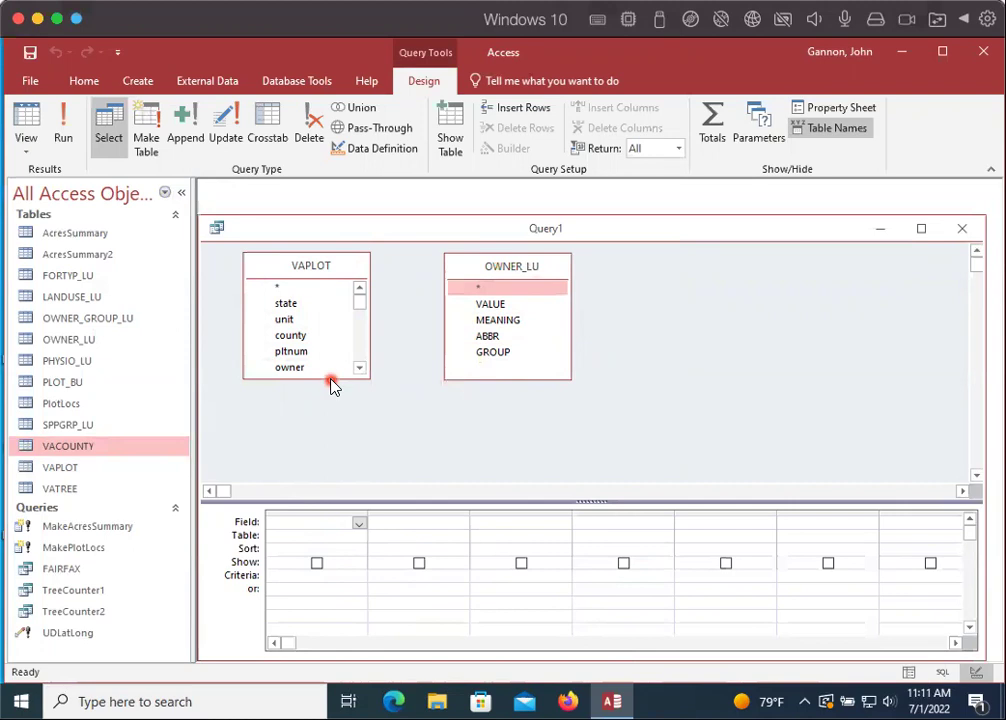
- Make VAPLOT's field list taller to show fields down to stdsize, and drag OWNER_LU's VALUE toward it
drag(332, 377, 332, 445)
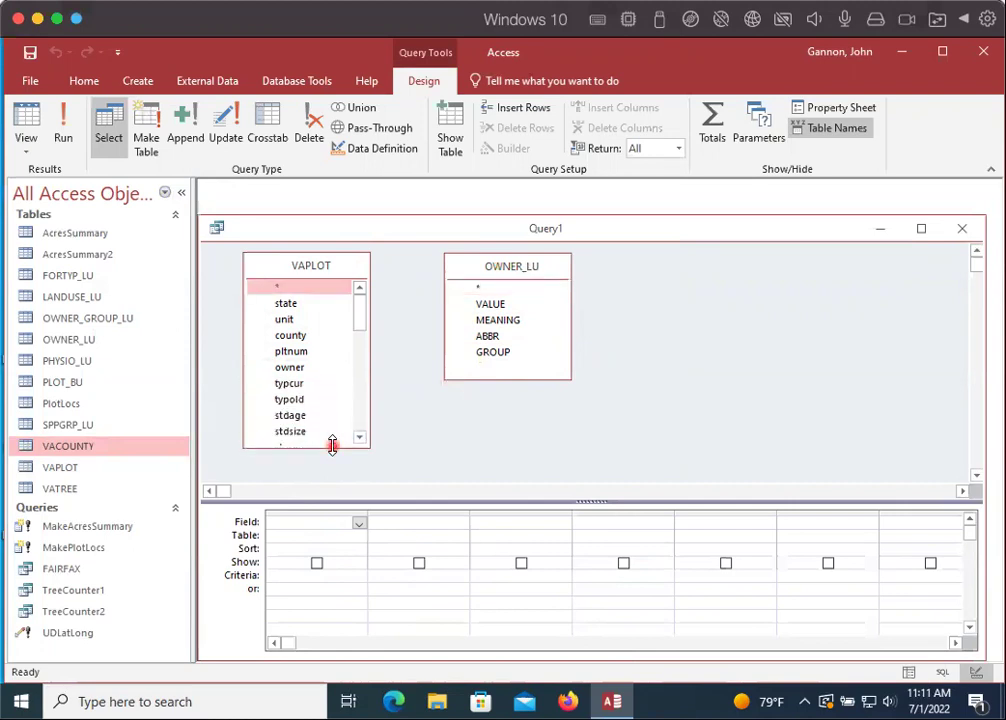
click(502, 304)
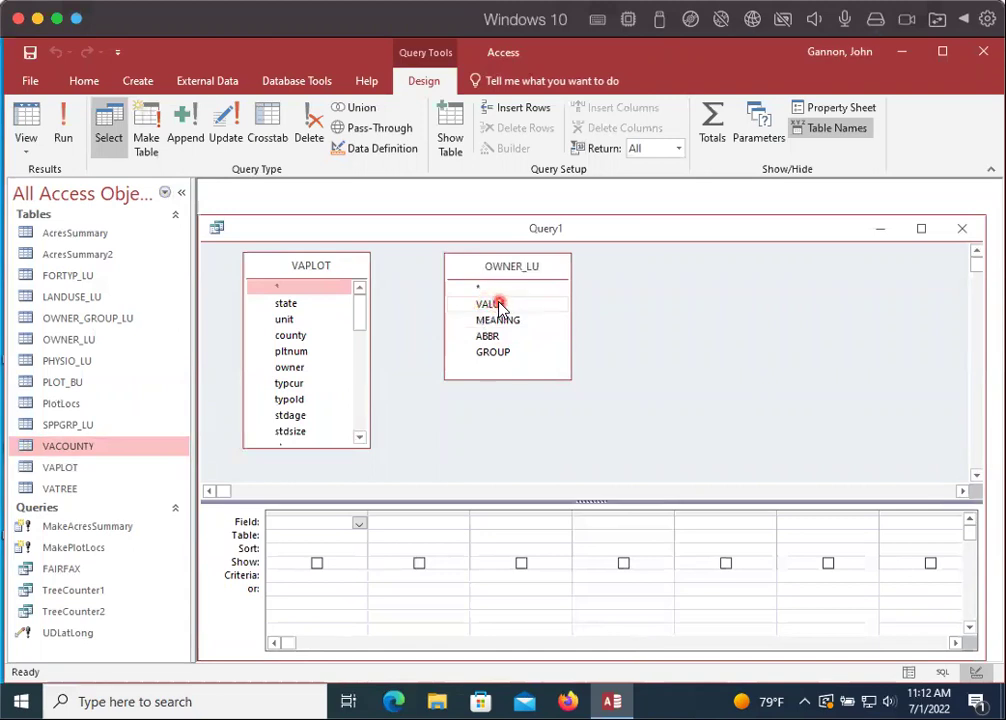
drag(502, 304, 302, 373)
- Check the VAPLOT owner codes and OWNER_LU VALUE codes in their datasheets, then close both
double_click(66, 468)
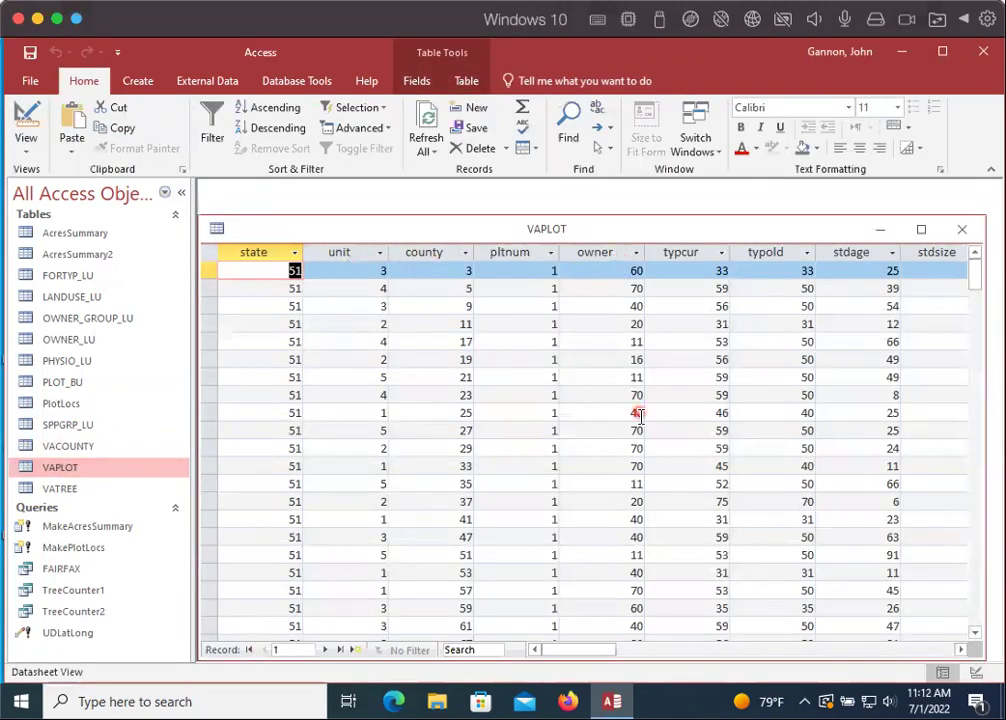
click(962, 232)
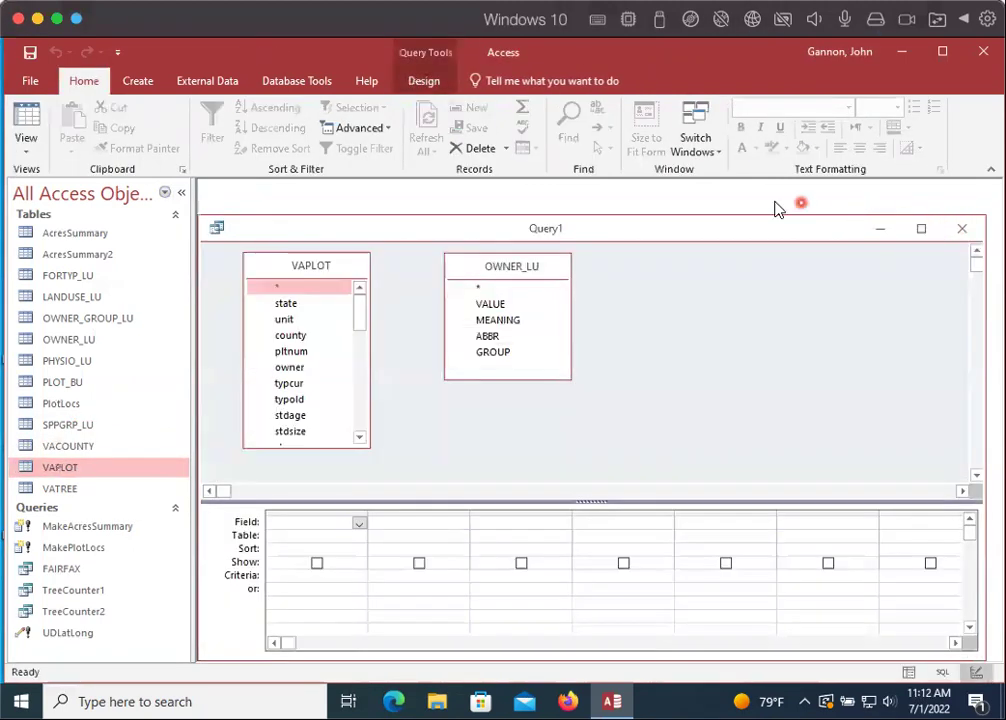
double_click(70, 340)
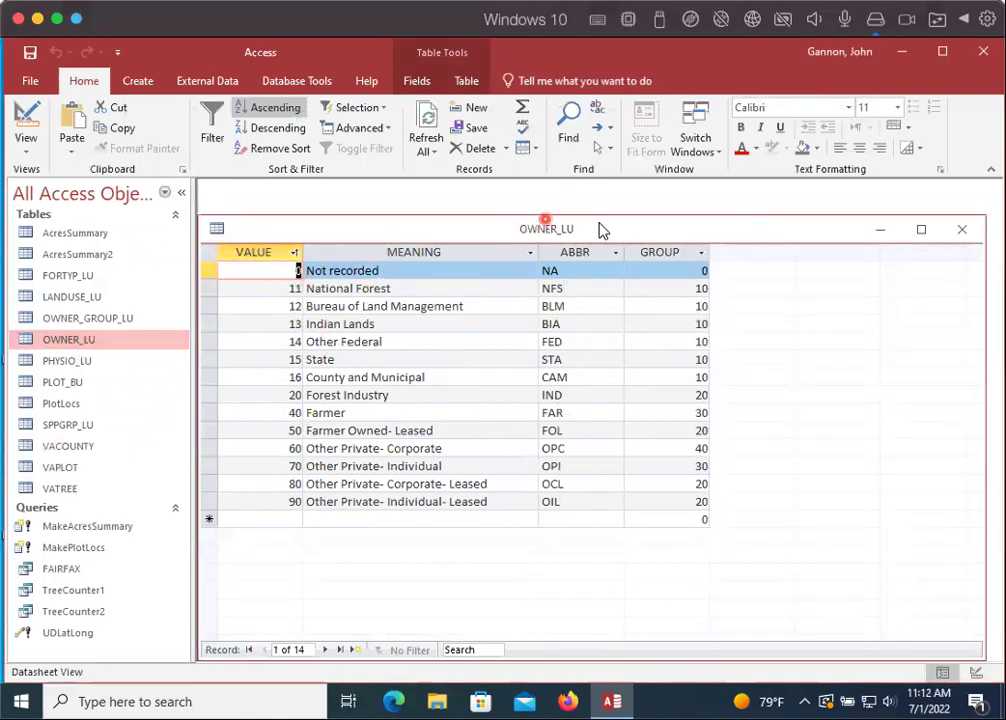
click(961, 229)
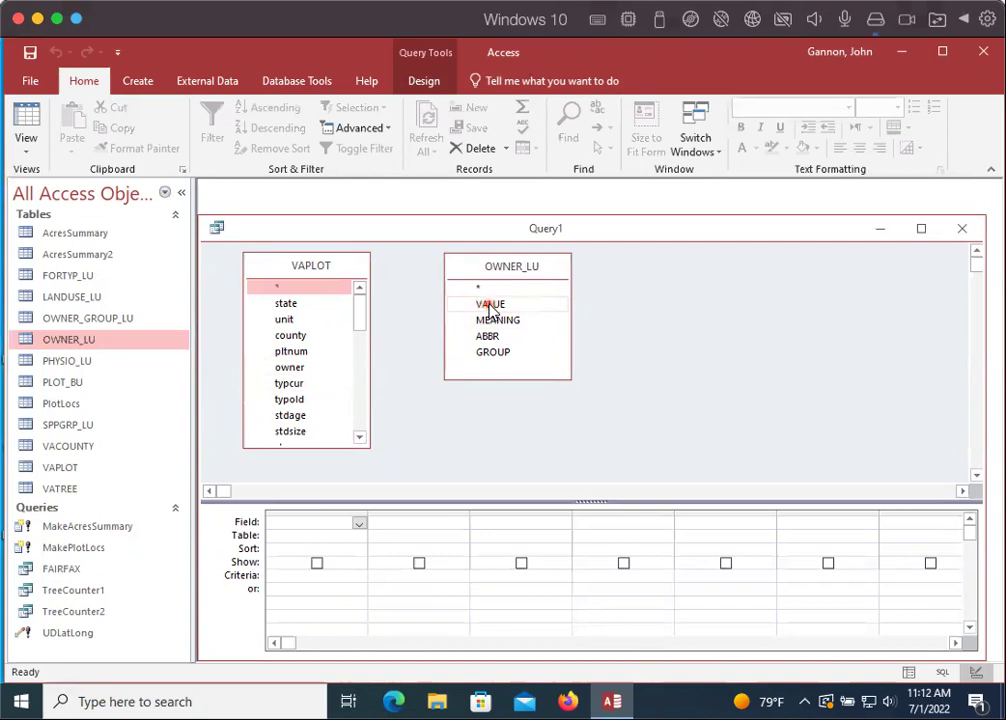
- Delete the misplaced join and link OWNER_LU's VALUE to VAPLOT's owner field instead
drag(490, 305, 292, 369)
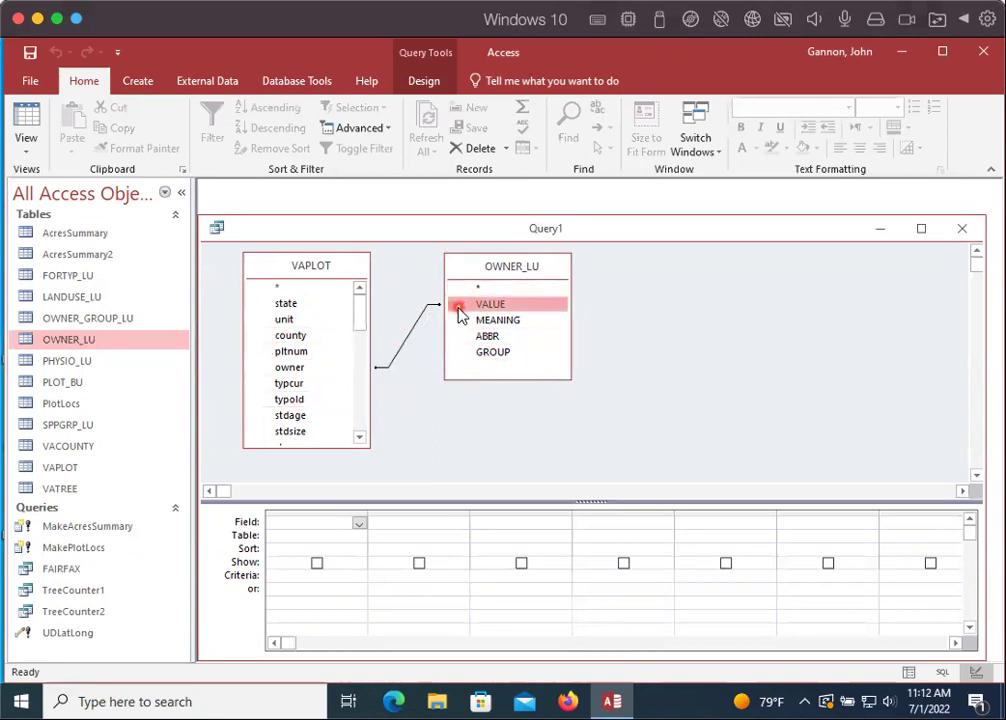
click(407, 345)
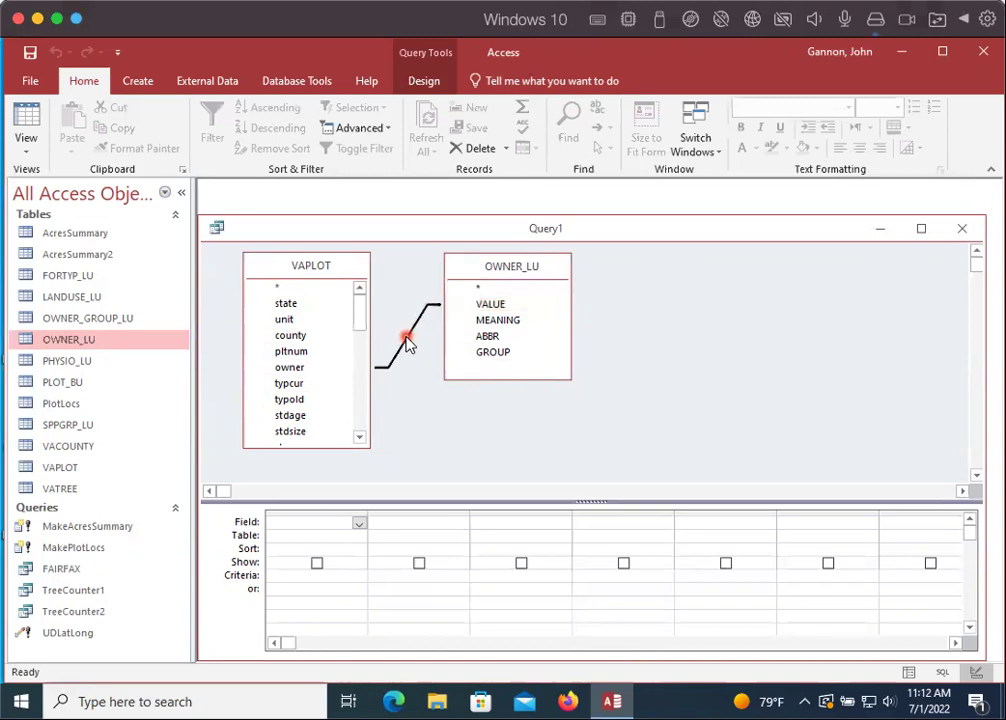
key(Delete)
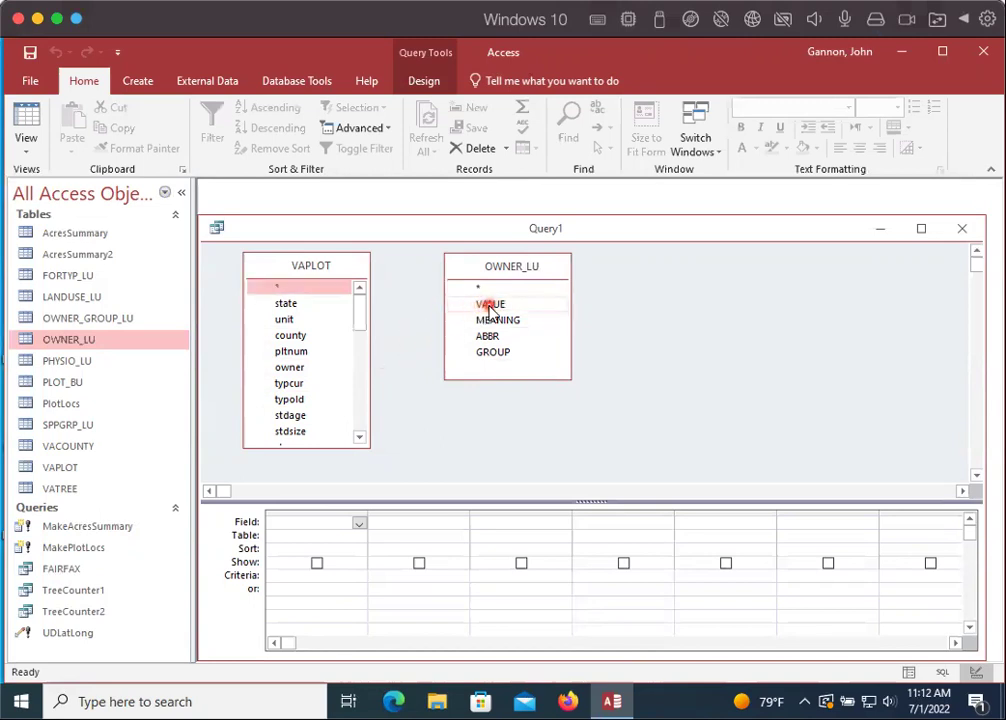
drag(497, 310, 291, 370)
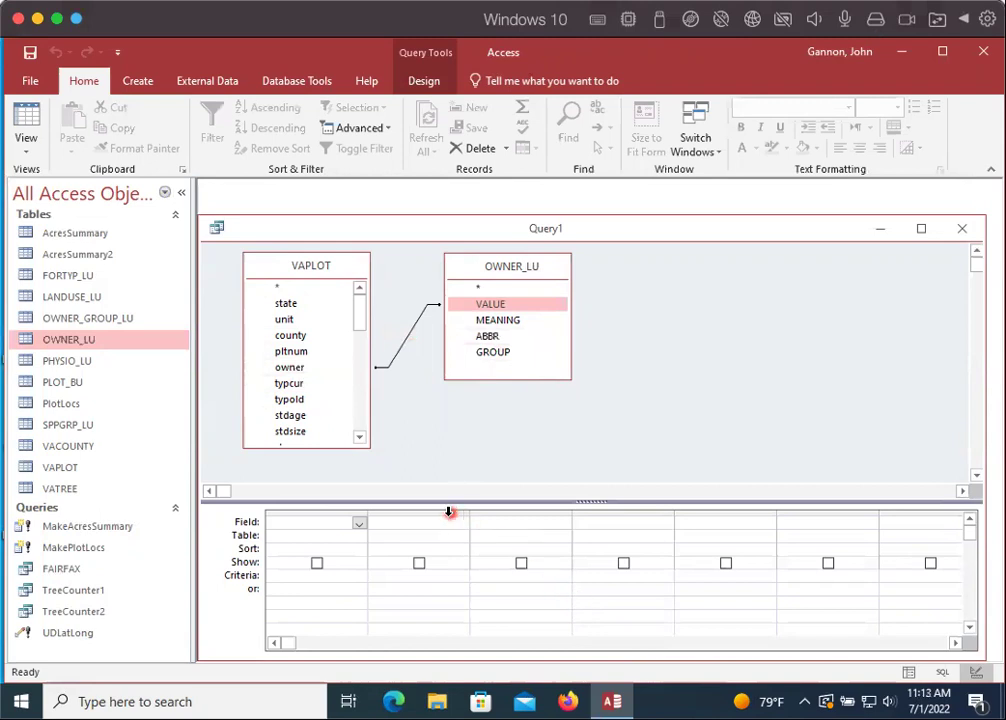
- Put OWNER_LU's MEANING field in the first output column of the design grid
click(375, 527)
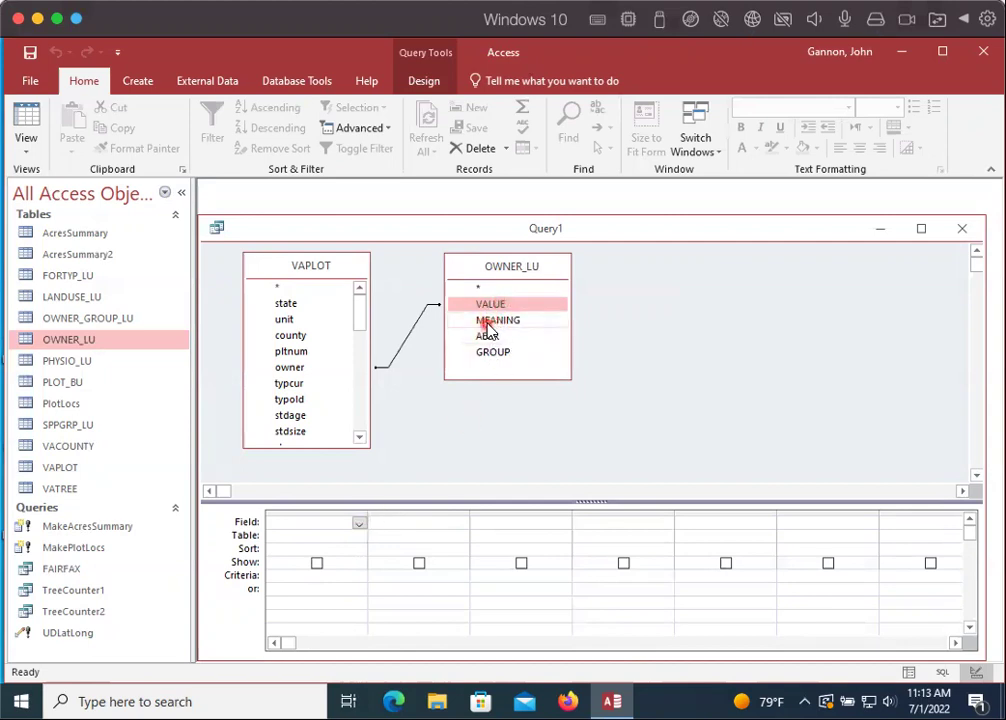
mouse_move(486, 320)
mouse_down()
mouse_move(338, 392)
mouse_move(319, 390)
mouse_move(360, 434)
mouse_move(292, 387)
mouse_move(366, 498)
mouse_move(361, 528)
mouse_up()
click(359, 525)
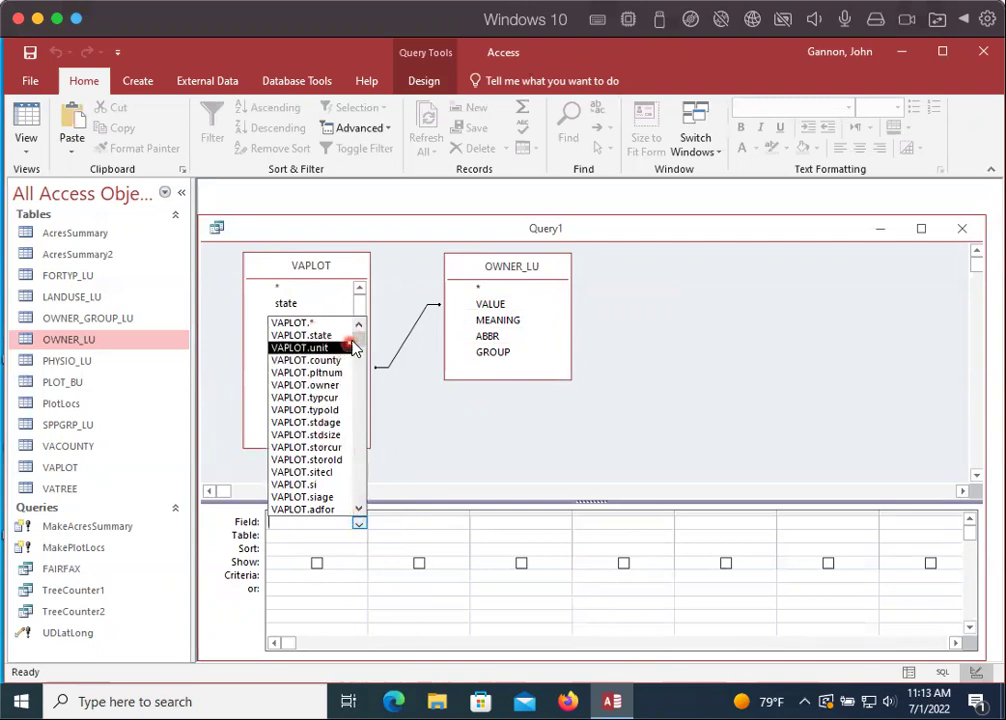
drag(357, 345, 357, 515)
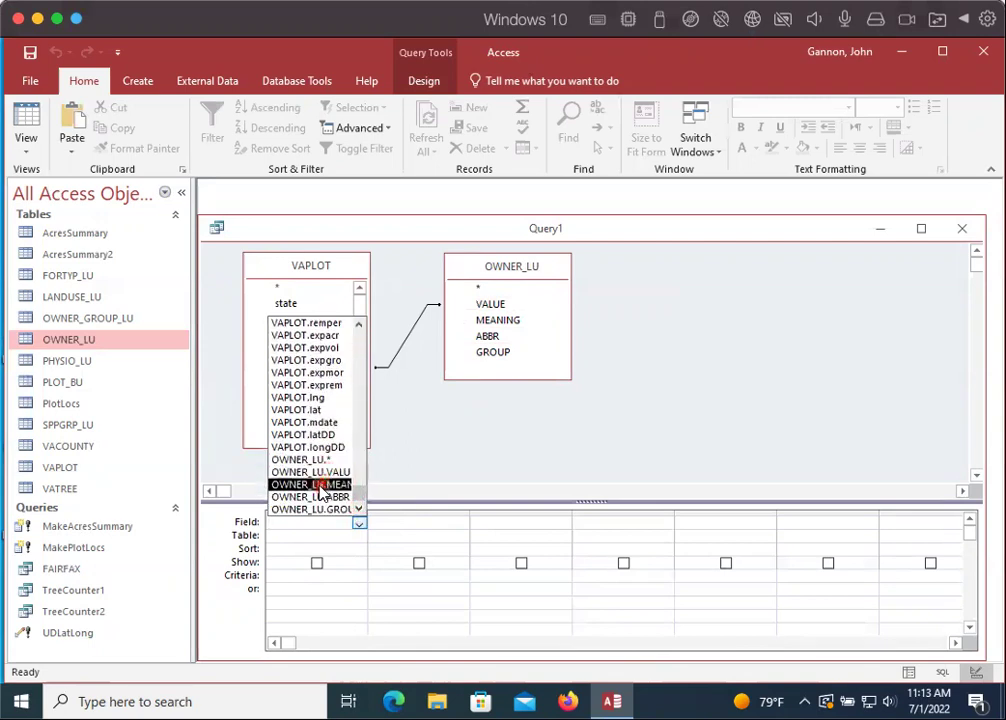
click(320, 486)
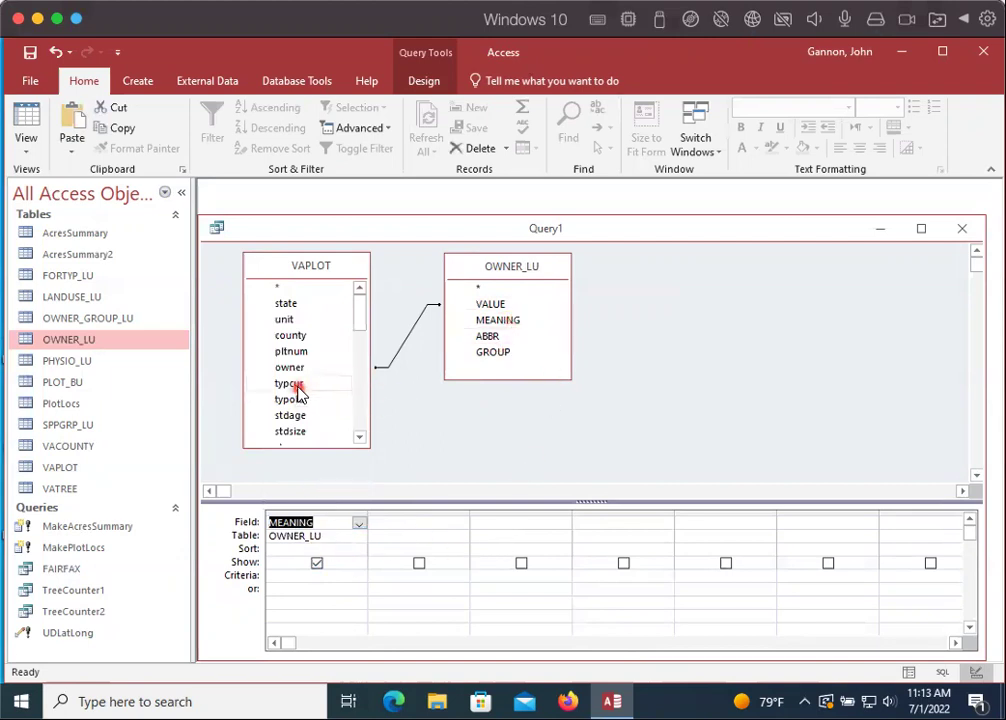
- Add VAPLOT's typold field to the second output column
click(459, 524)
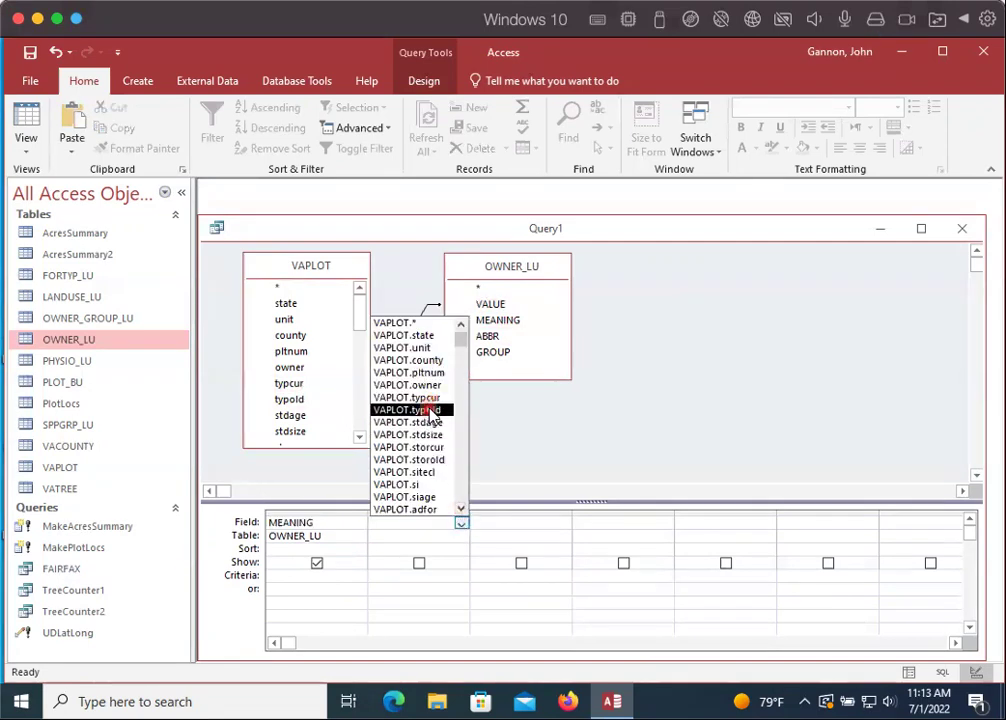
click(703, 451)
click(289, 405)
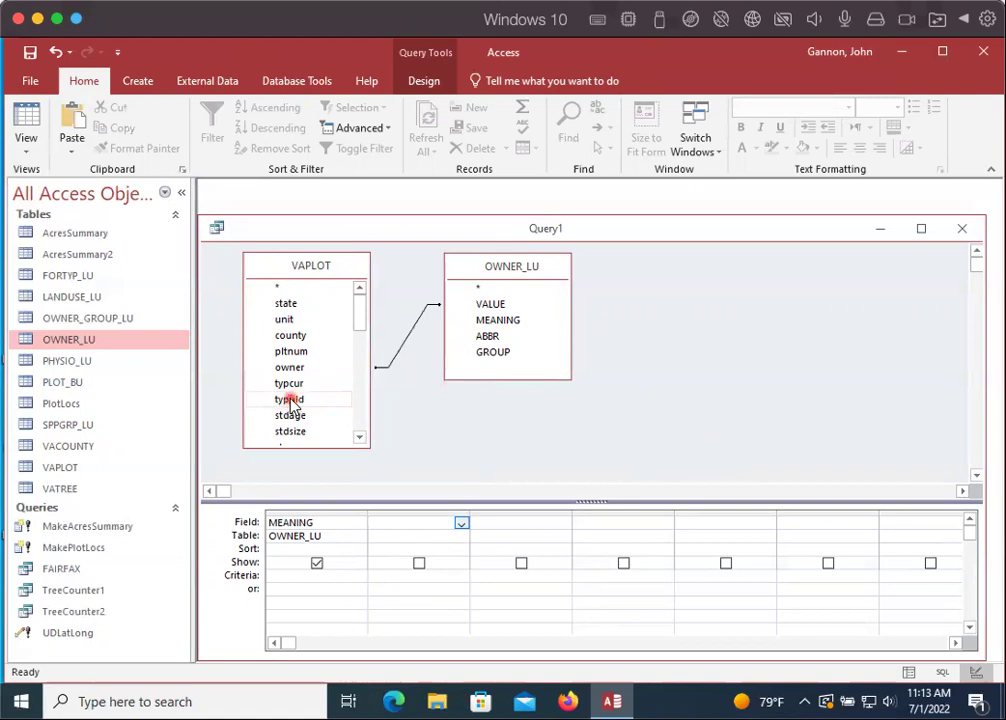
double_click(289, 402)
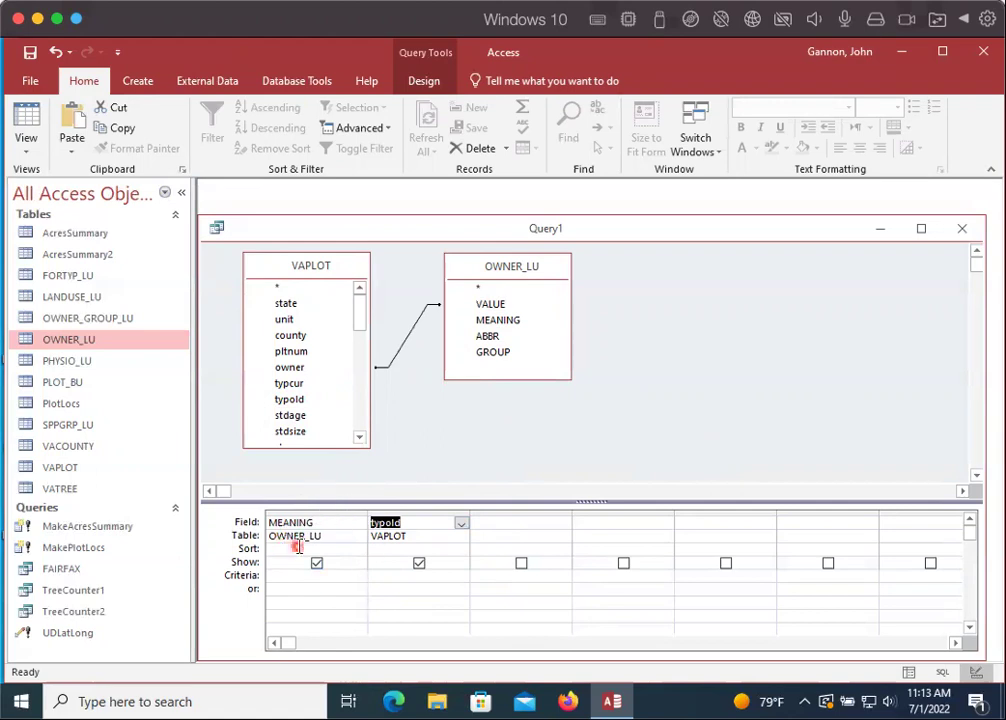
click(140, 84)
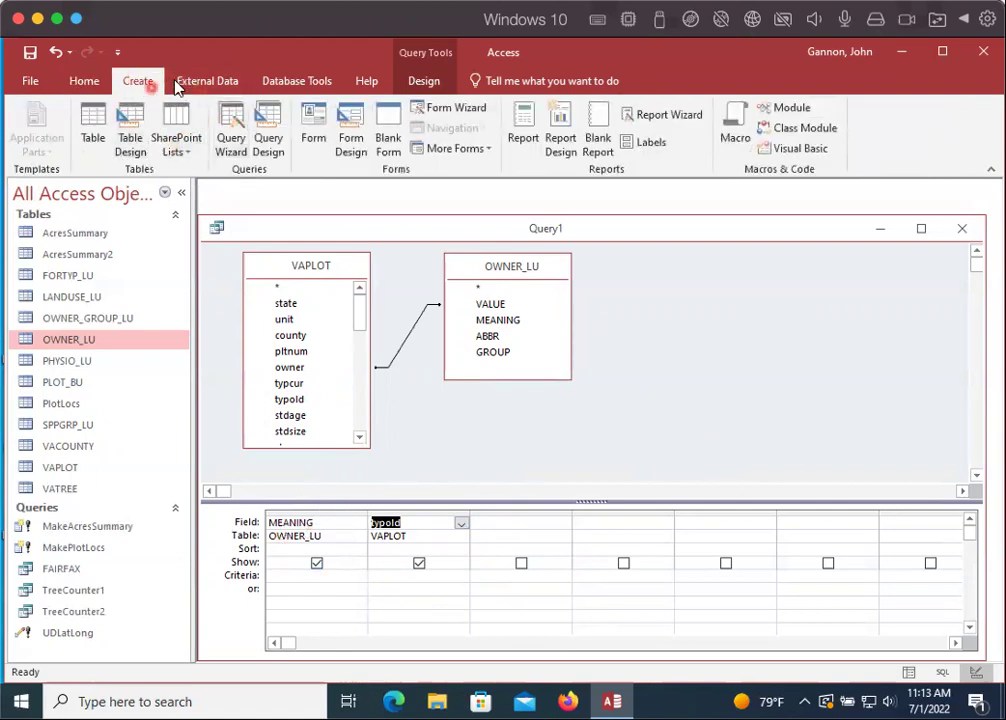
- Run Query1 to list its 4399 records of owner MEANING names with typold values
click(424, 82)
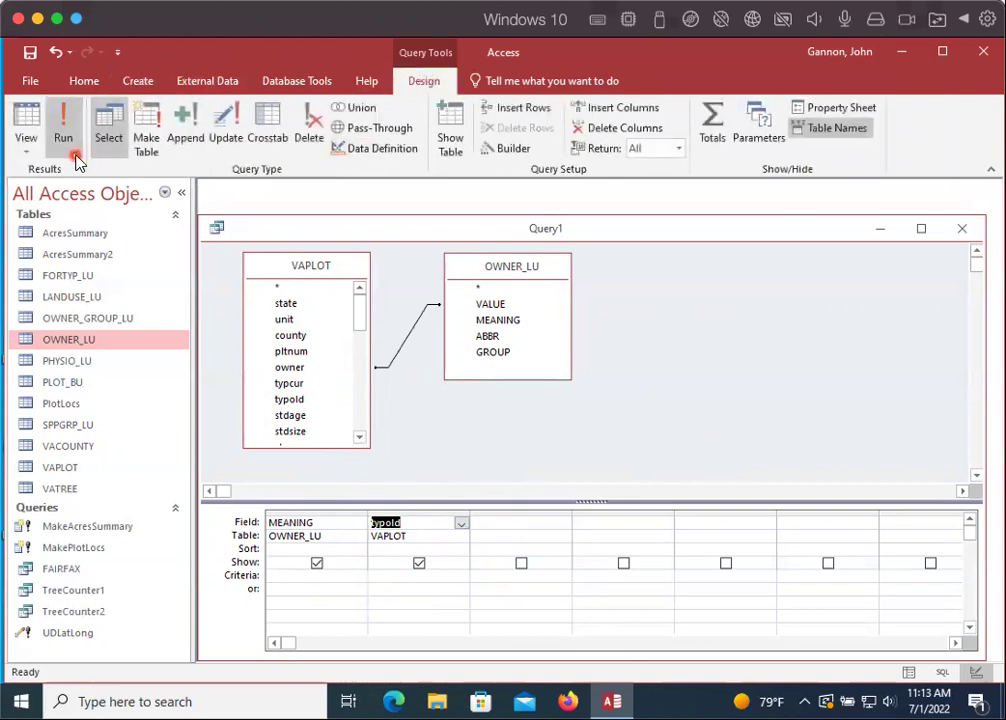
click(62, 130)
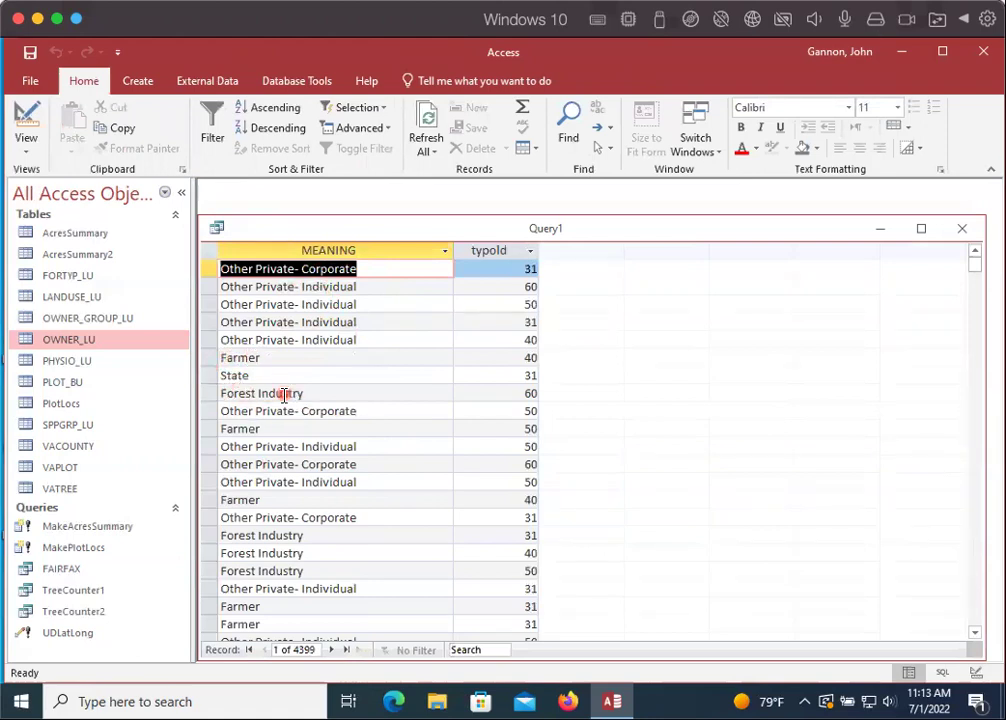
drag(497, 237, 495, 223)
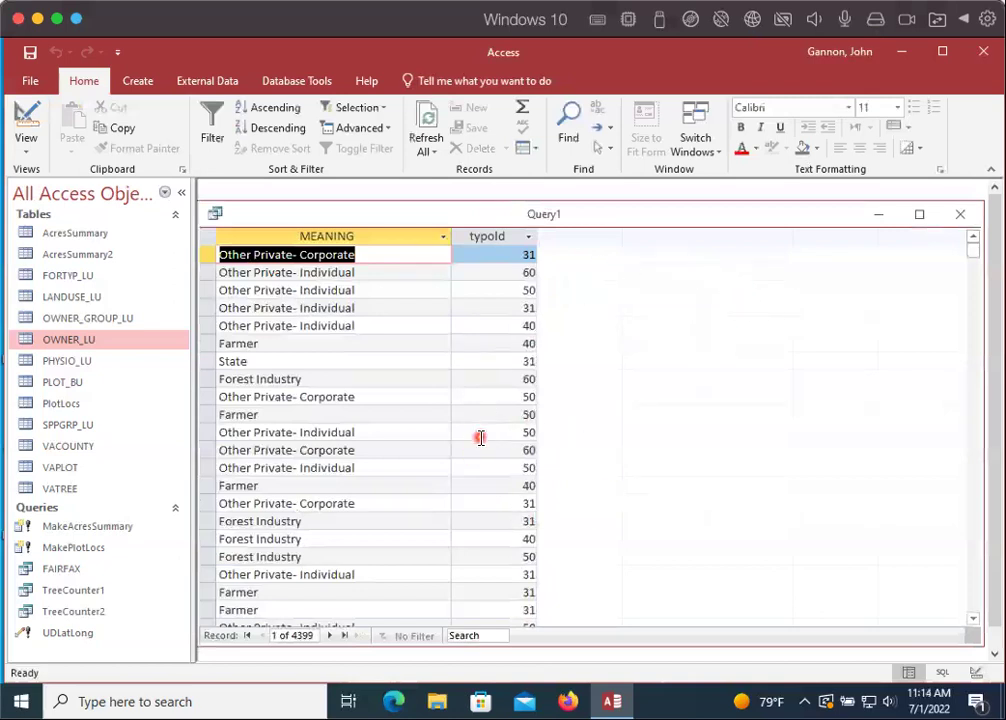